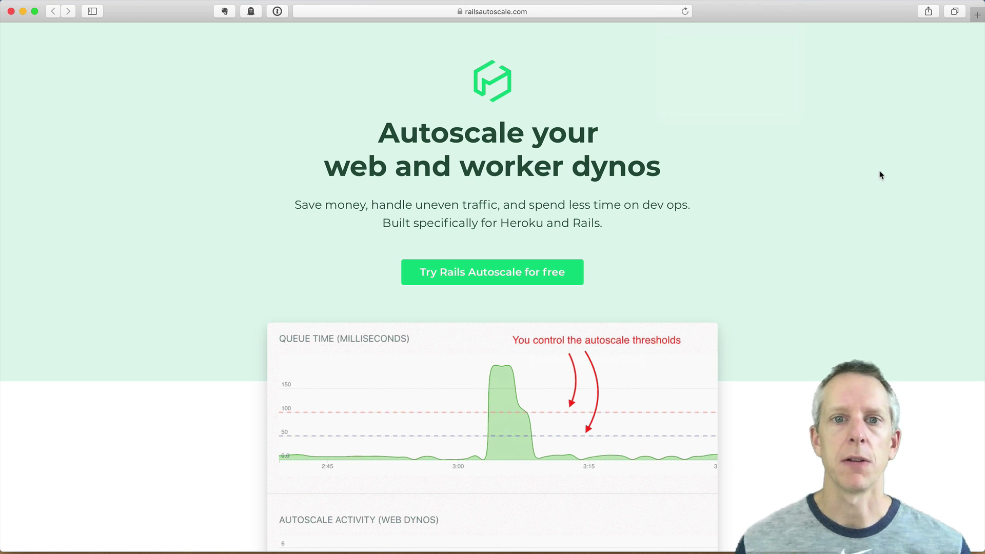
# Provision the Rails Autoscale add-on on autoscale-install-demo and open its add-on dashboard
pyautogui.click(510, 282)
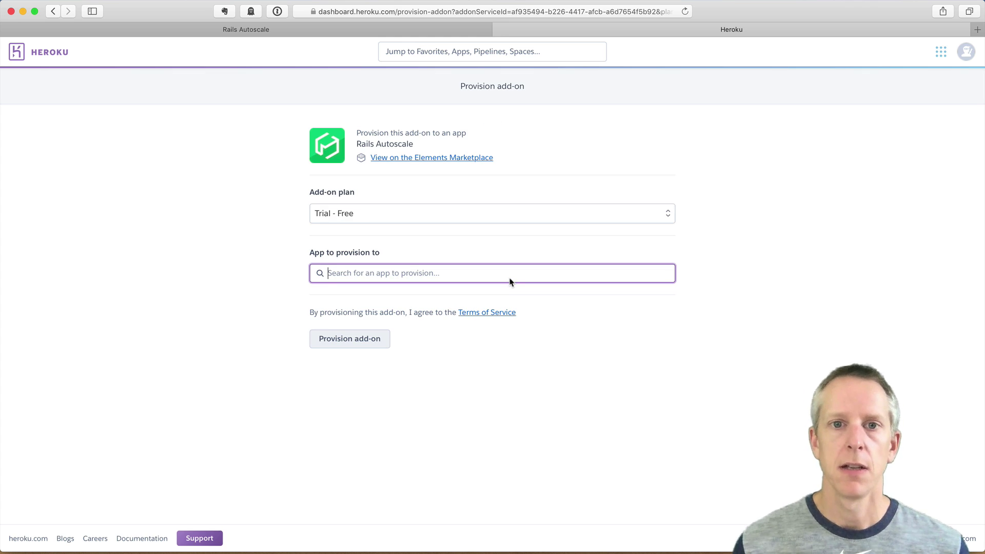
pyautogui.write('au')
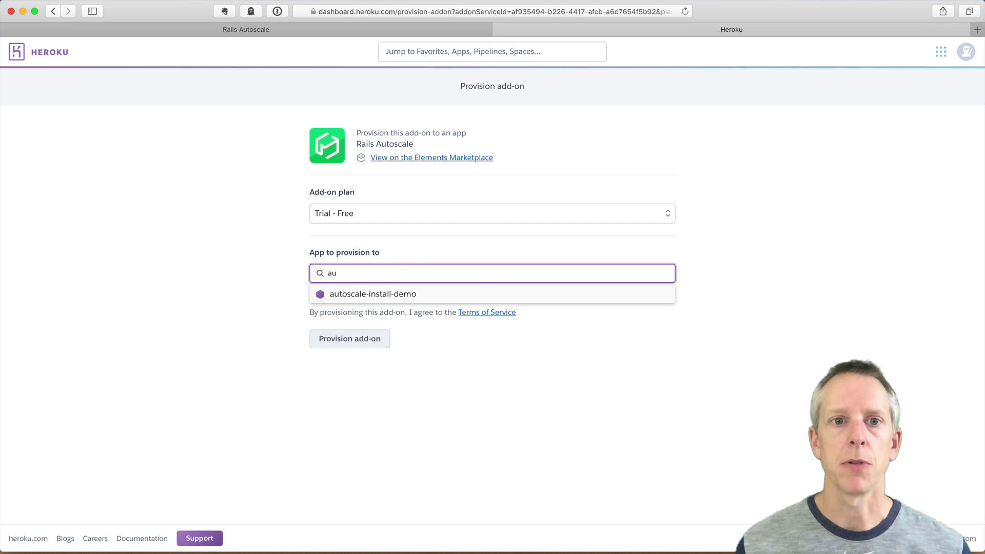
pyautogui.press('Return')
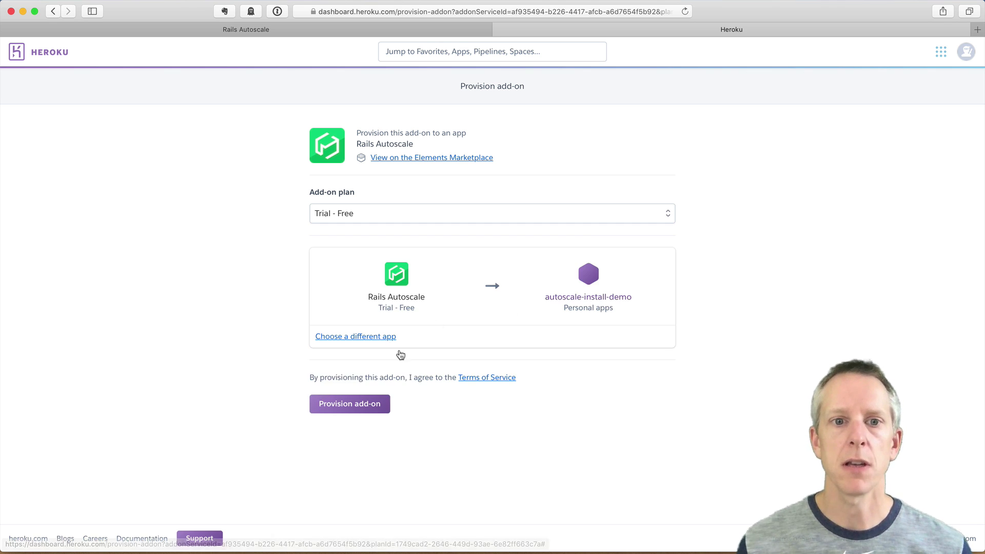
pyautogui.click(360, 403)
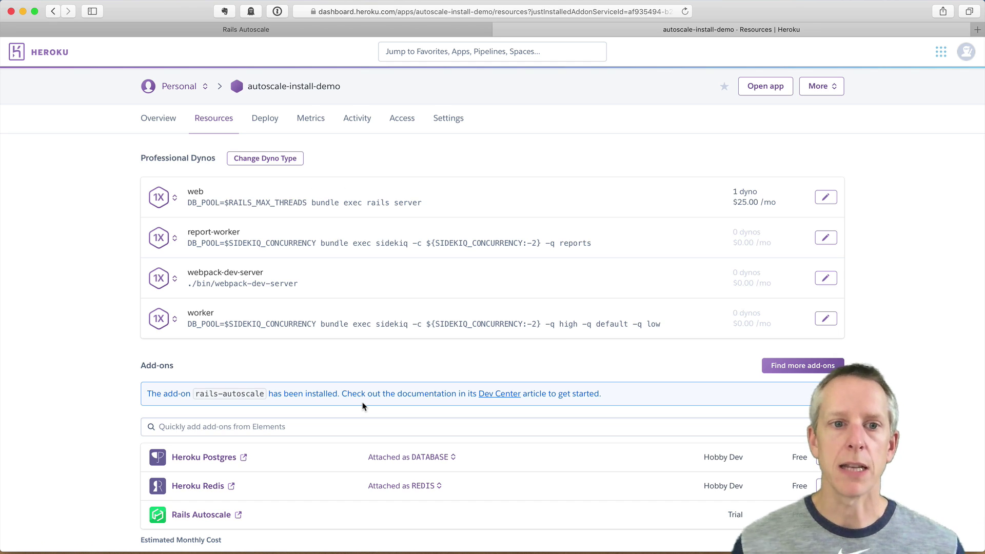
pyautogui.scroll(-2, 362, 406)
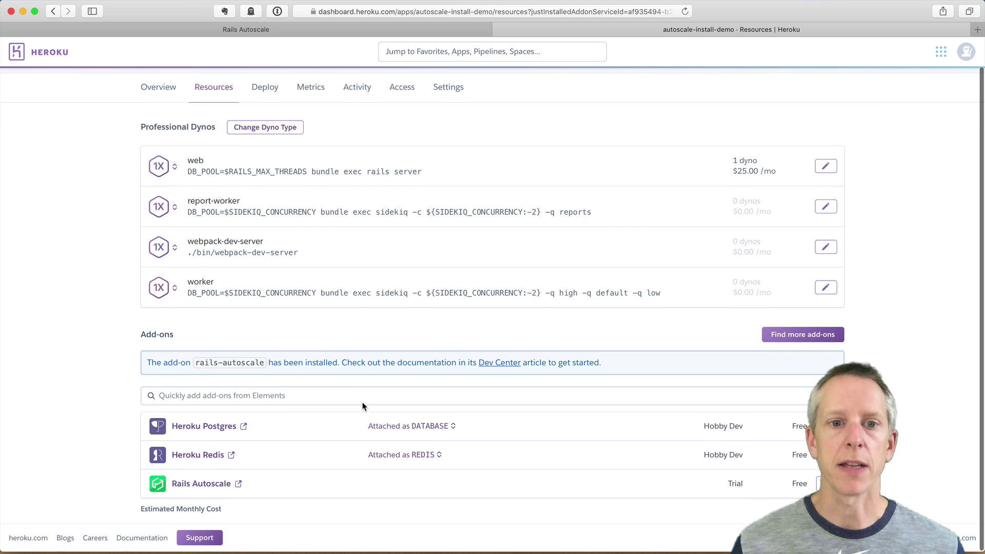
pyautogui.click(194, 486)
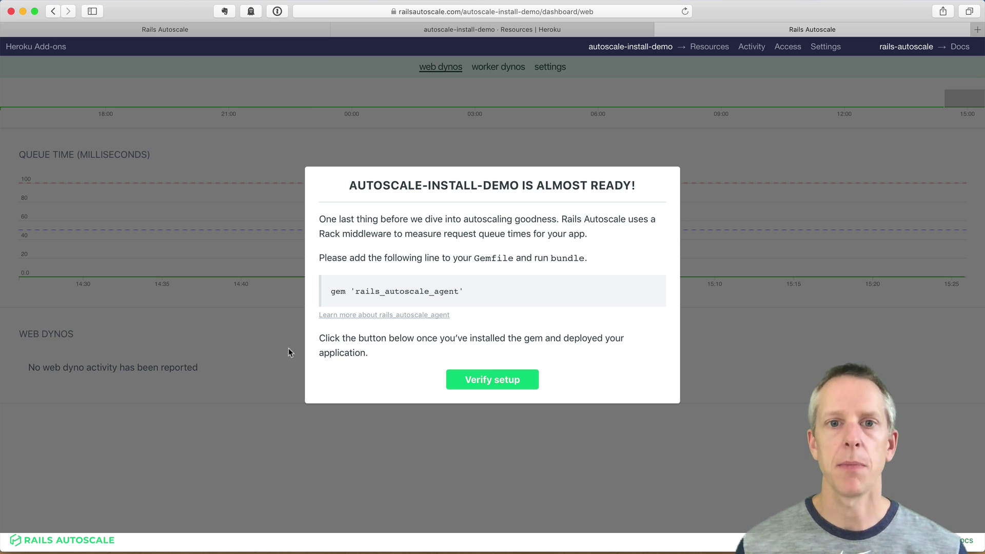
# Copy the gem 'rails_autoscale_agent' line from the setup dialog and switch to the install-demo project
pyautogui.moveTo(465, 291); pyautogui.dragTo(333, 295)
pyautogui.press('super+c')
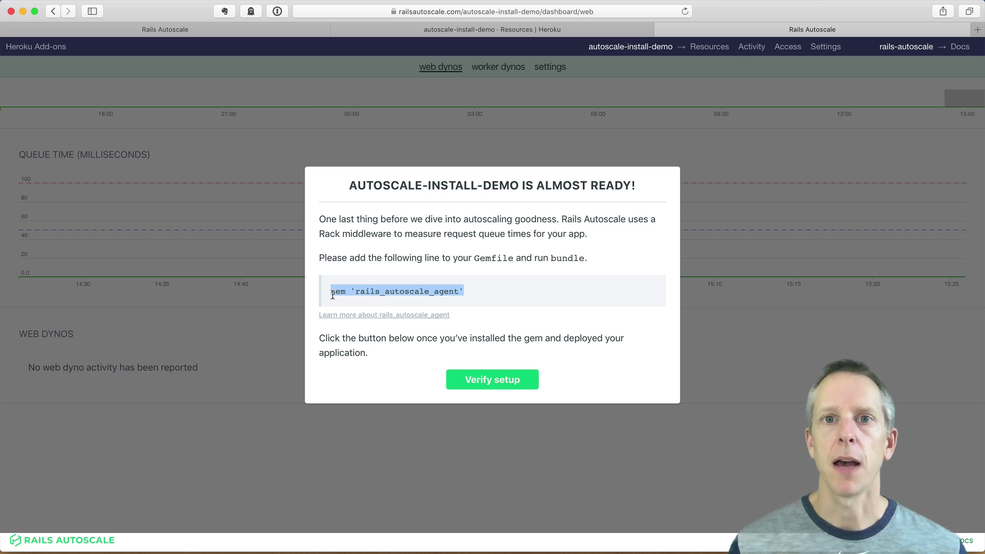
pyautogui.press('super+Tab')
# Add the gem 'rails_autoscale_agent' line near the top of the Gemfile and save it
pyautogui.press('super+p')
pyautogui.write('gemfi')
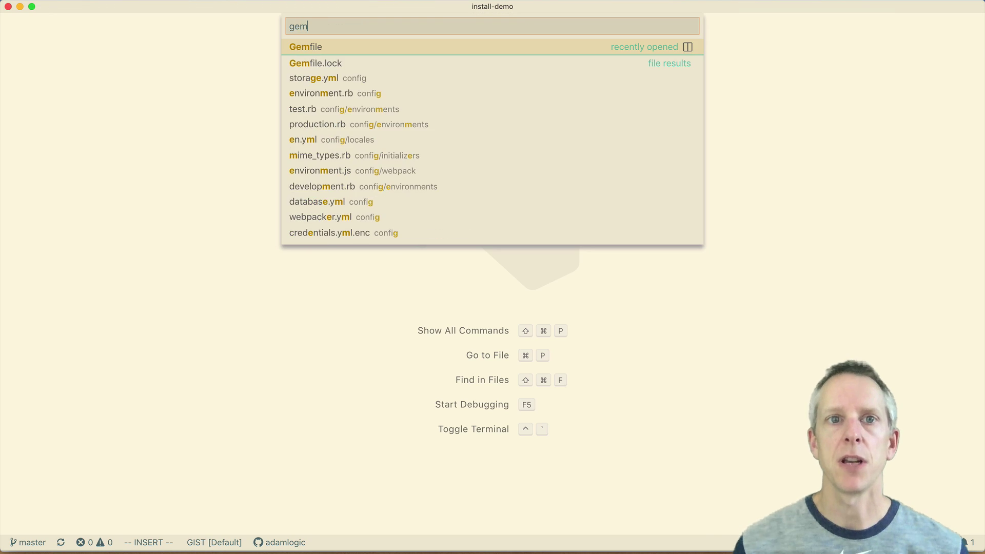
pyautogui.press('Return')
pyautogui.press('Down')
pyautogui.press('Down')
pyautogui.press('Down')
pyautogui.press('Down')
pyautogui.press('Down')
pyautogui.press('super+v')
pyautogui.press('Return')
pyautogui.press('Escape')
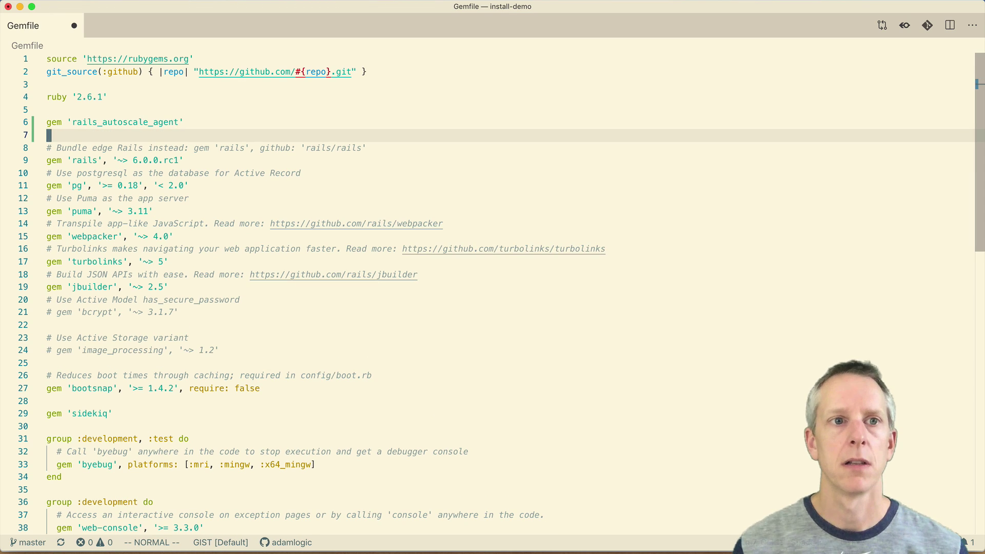
pyautogui.press('super+s')
# Run bundle, commit as 'install autoscale agent', and deploy with git push heroku master
pyautogui.hotkey('ctrl', '`')
pyautogui.write('bundle')
pyautogui.press('Return')
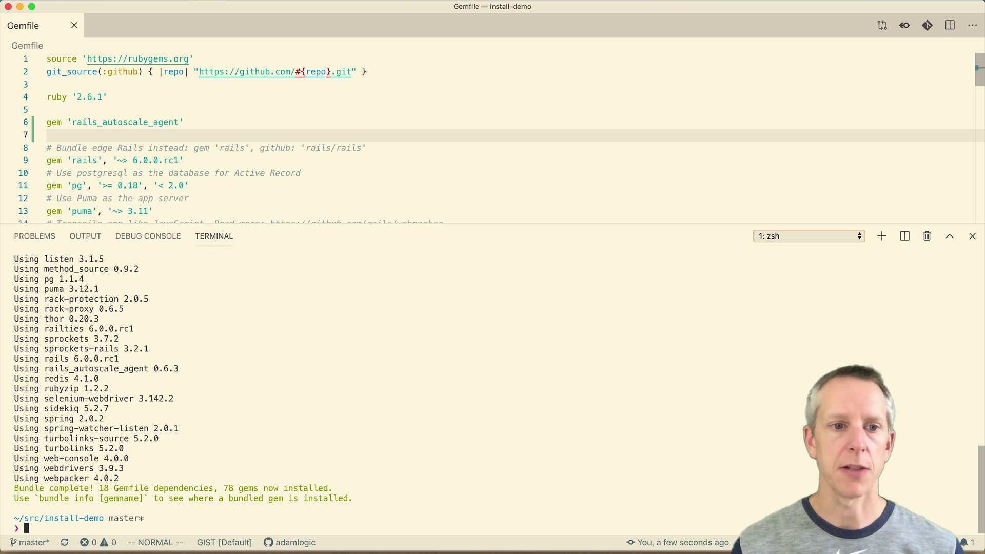
pyautogui.write('git commit -am "')
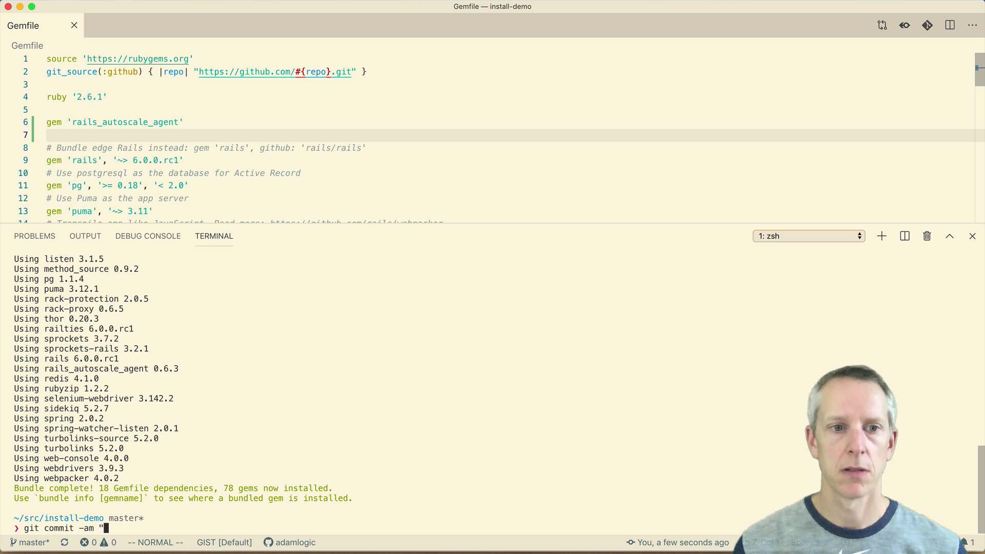
pyautogui.write('install autoscal')
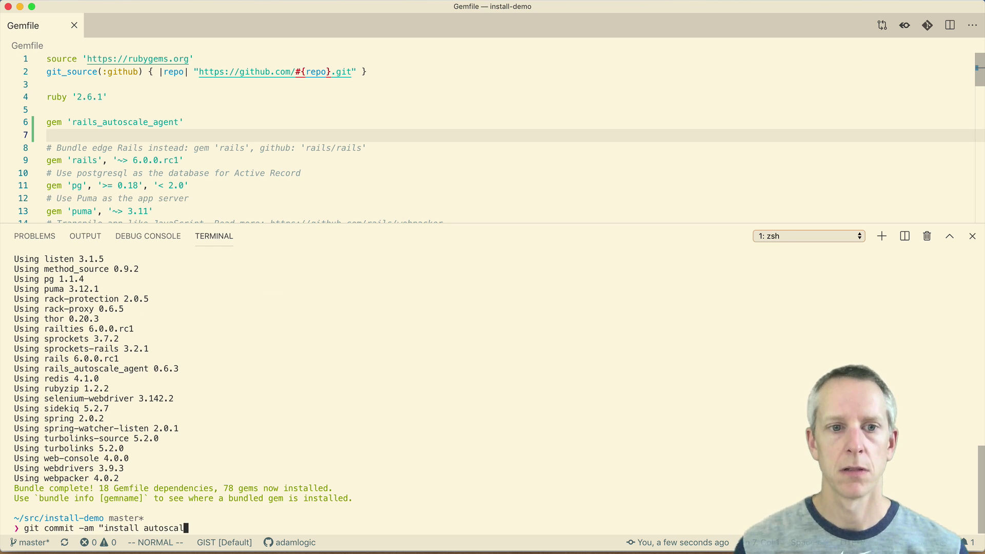
pyautogui.write('e agent"')
pyautogui.press('Return')
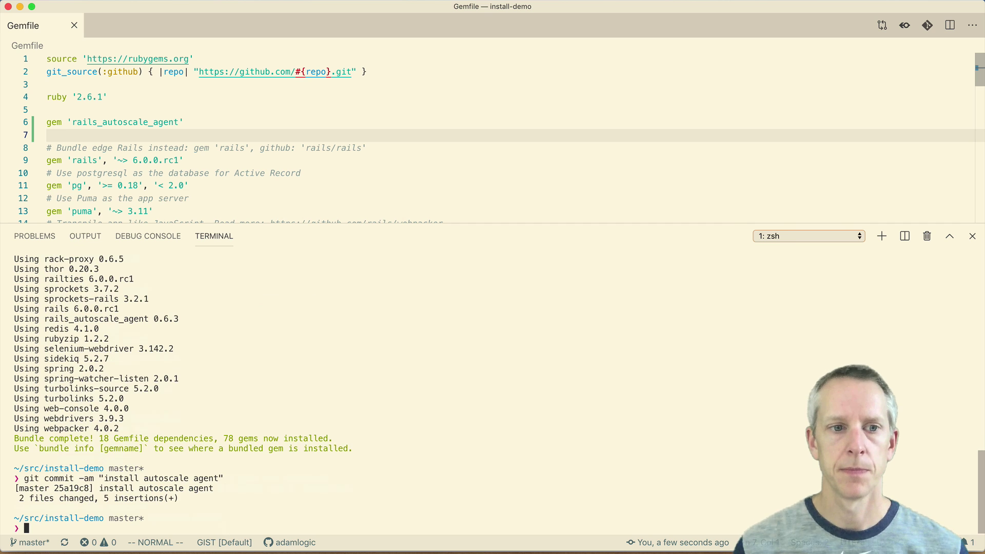
pyautogui.write('git push heroku master')
pyautogui.press('Return')
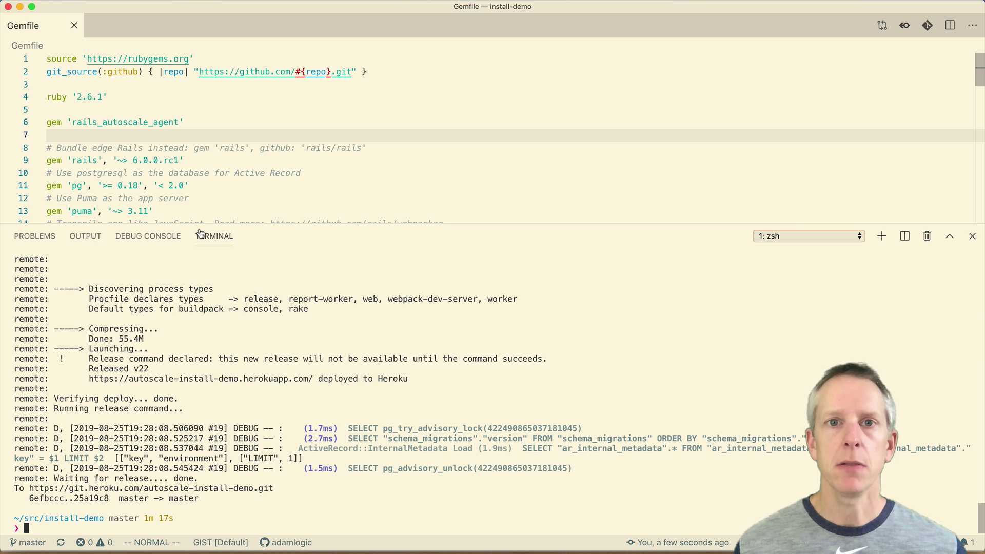
pyautogui.press('super+Tab')
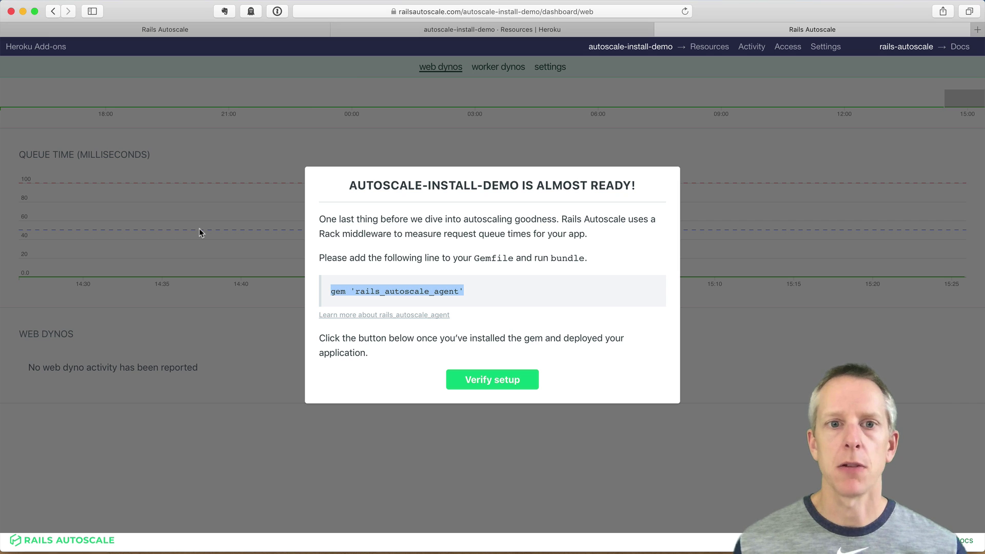
# Verify the Rails Autoscale agent setup succeeds and dismiss the success message
pyautogui.click(485, 380)
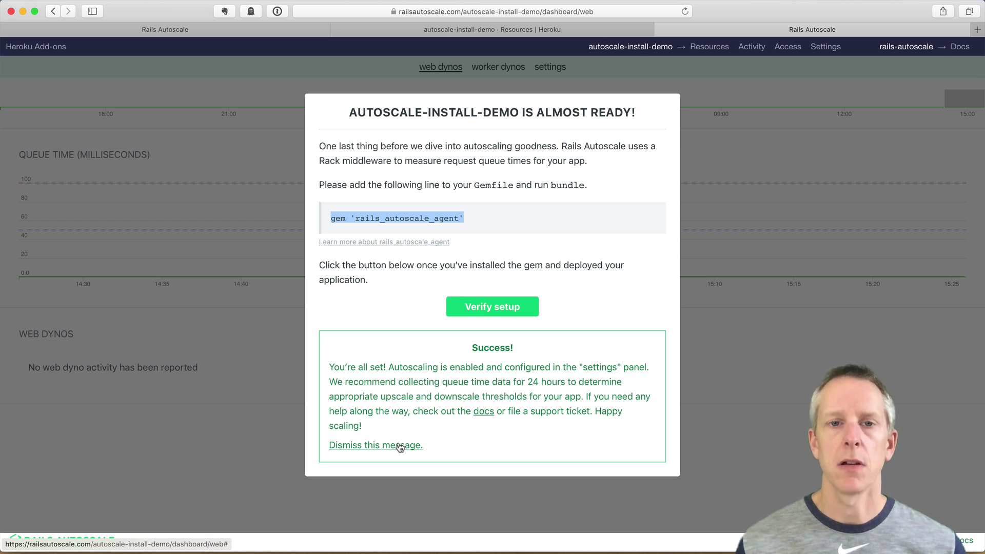
pyautogui.click(400, 446)
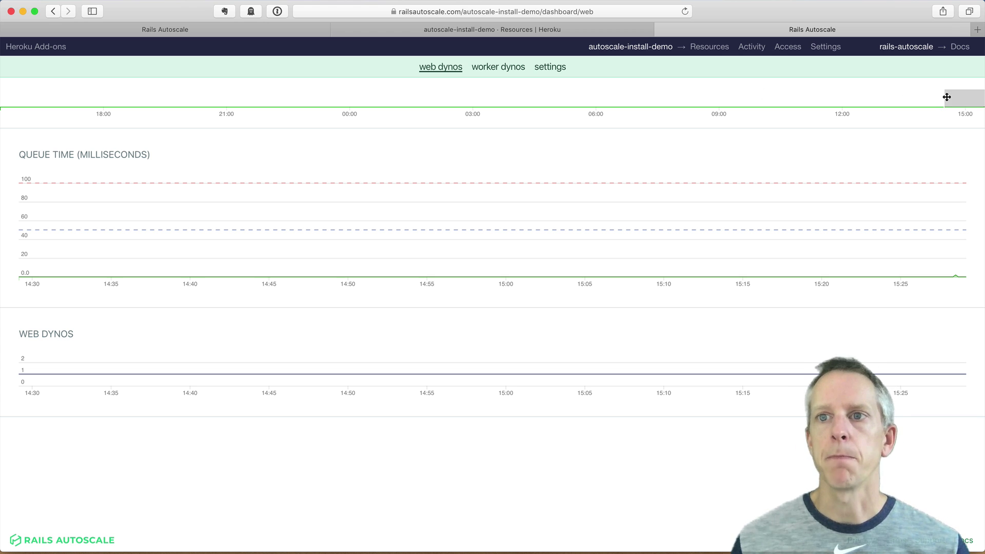
# Adjust the chart timeline range to review queue time and the single web dyno
pyautogui.moveTo(944, 98)
pyautogui.mouseDown()
pyautogui.moveTo(901, 100)
pyautogui.moveTo(957, 103)
pyautogui.mouseUp()
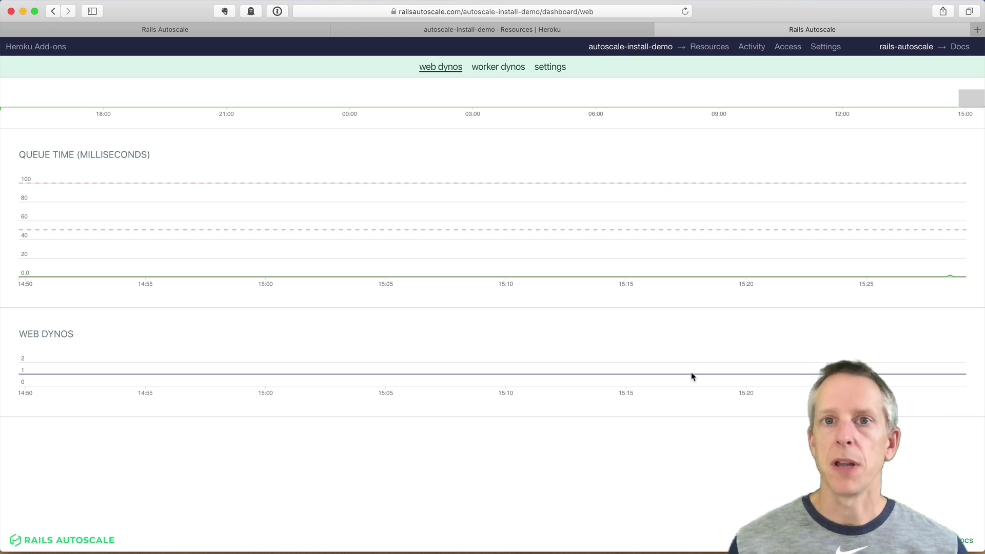
# Set the web dyno autoscale range to 1–3, enable autoscaling, and save the settings
pyautogui.click(551, 67)
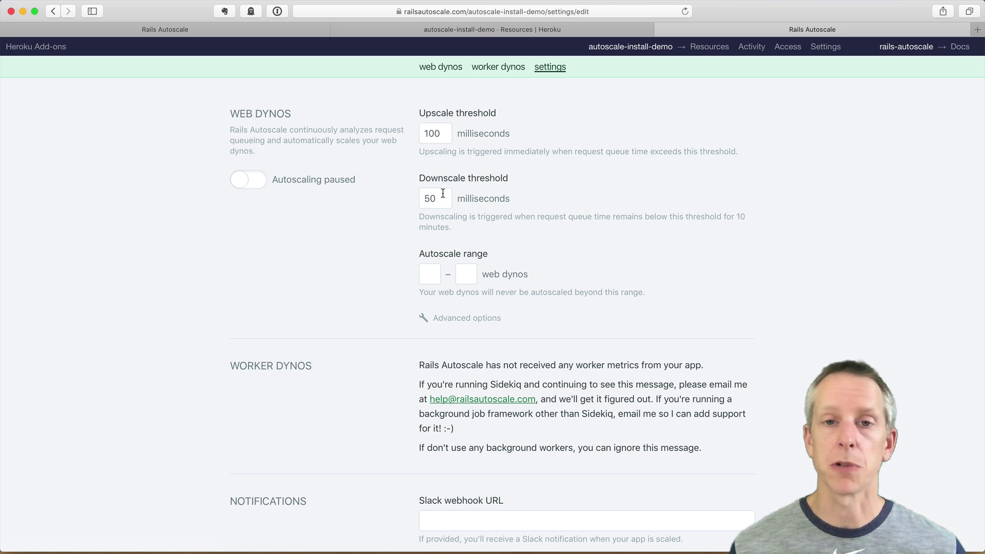
pyautogui.click(431, 275)
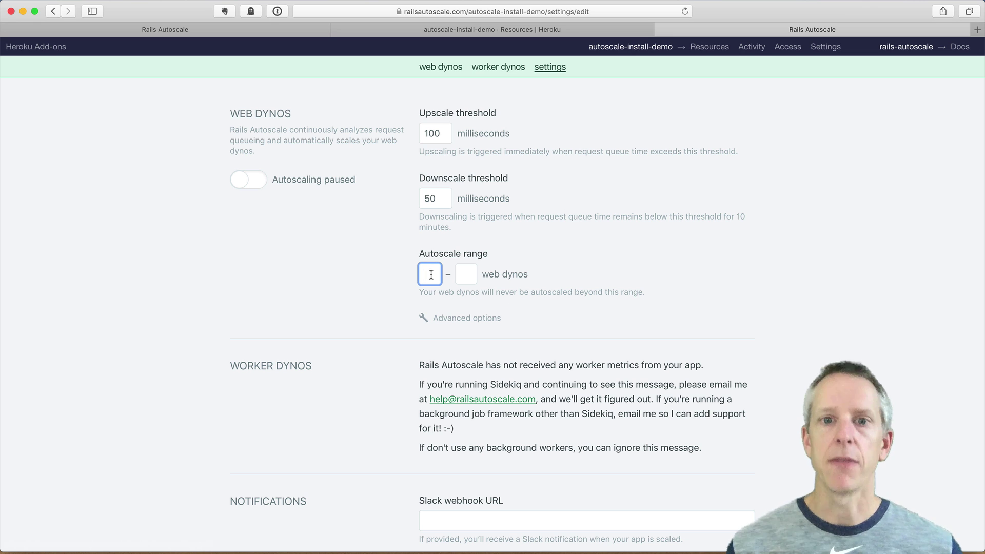
pyautogui.write('1')
pyautogui.press('Tab')
pyautogui.write('3')
pyautogui.hotkey('shift', 'Tab')
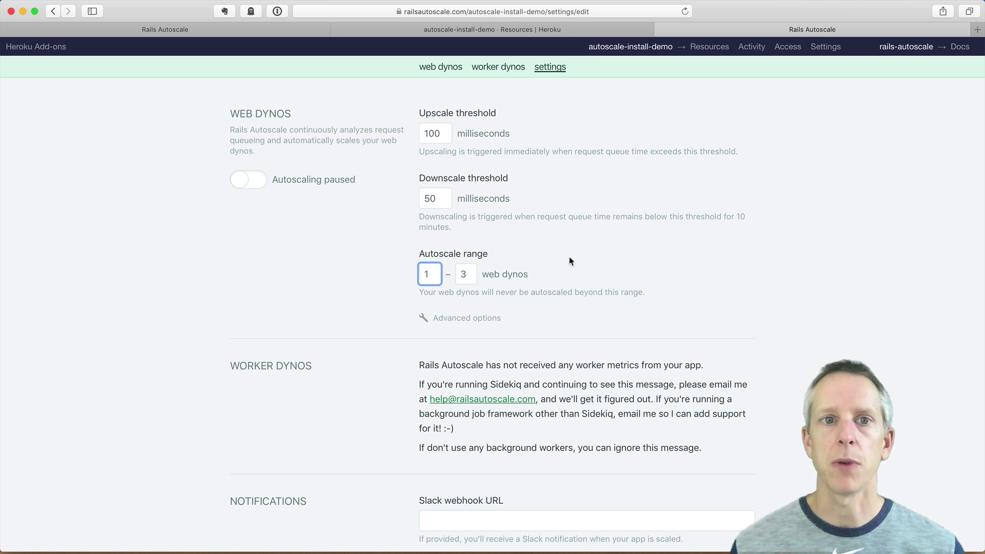
pyautogui.click(246, 183)
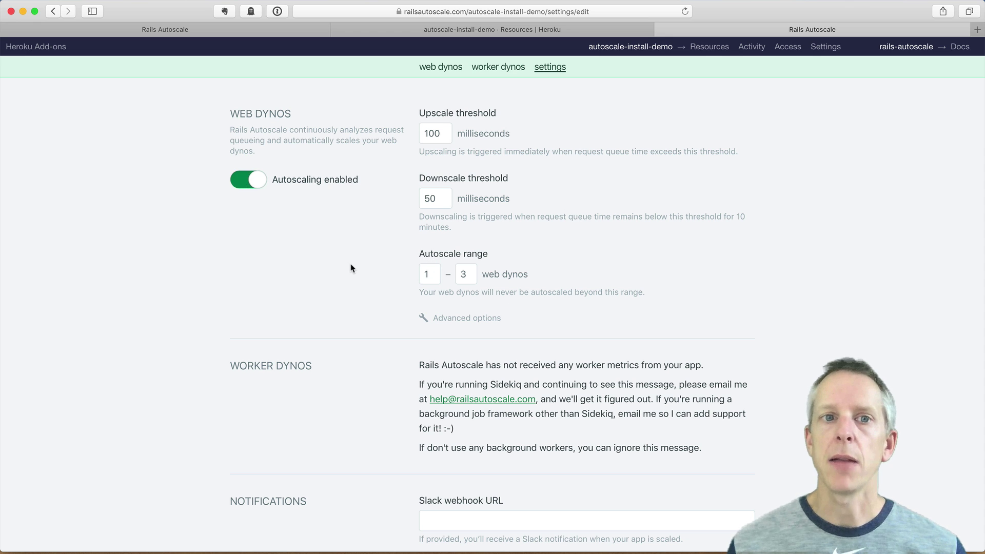
pyautogui.scroll(-3, 352, 268)
pyautogui.click(258, 507)
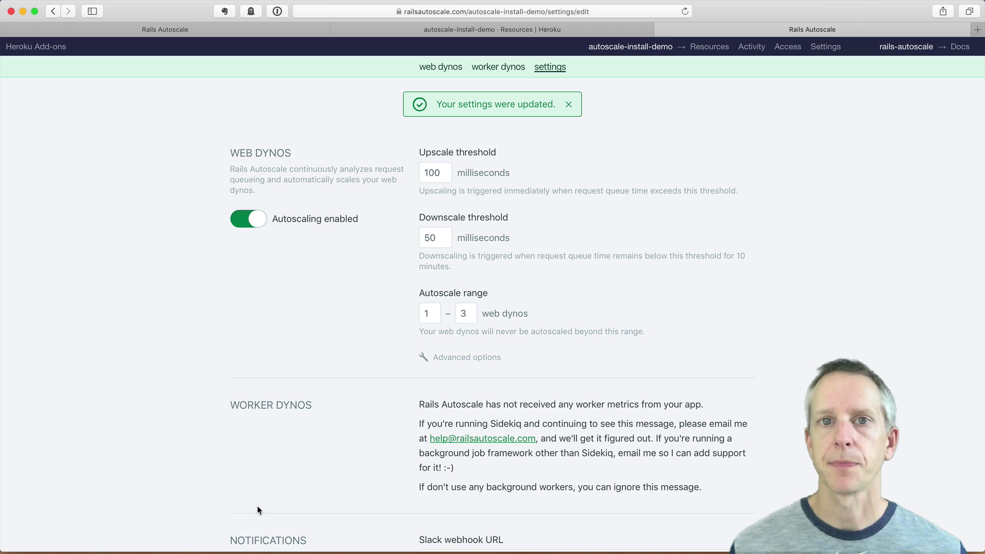
pyautogui.click(440, 74)
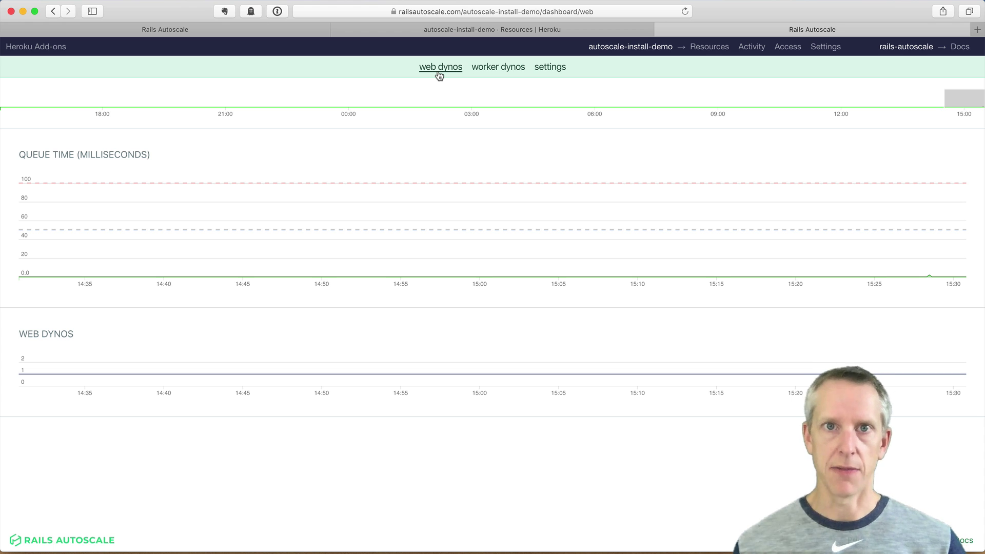
# Open the running RaDemo app from its Heroku resources page
pyautogui.click(451, 29)
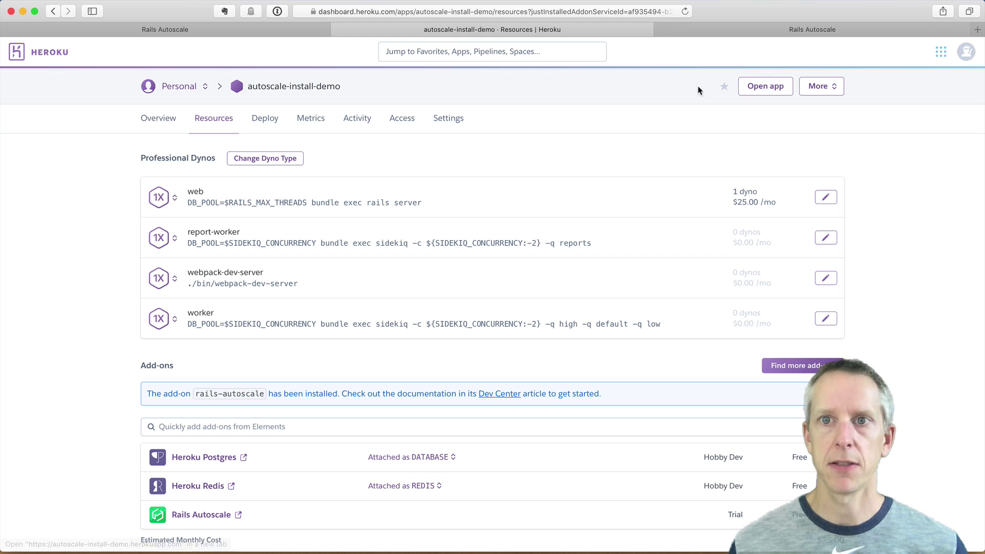
pyautogui.click(758, 85)
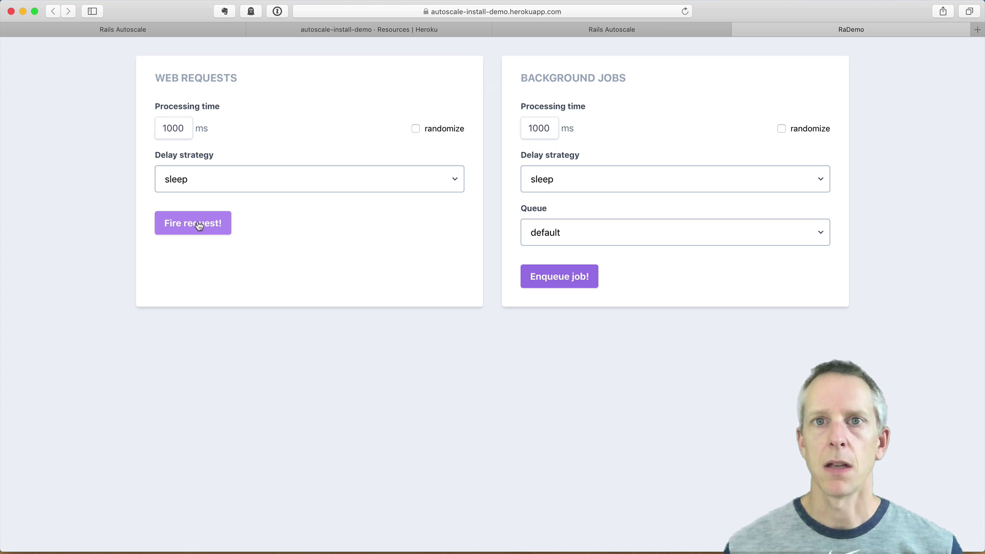
# Refresh the Rails Autoscale dashboard to see queue time spike and web dynos scale to 2
pyautogui.click(522, 29)
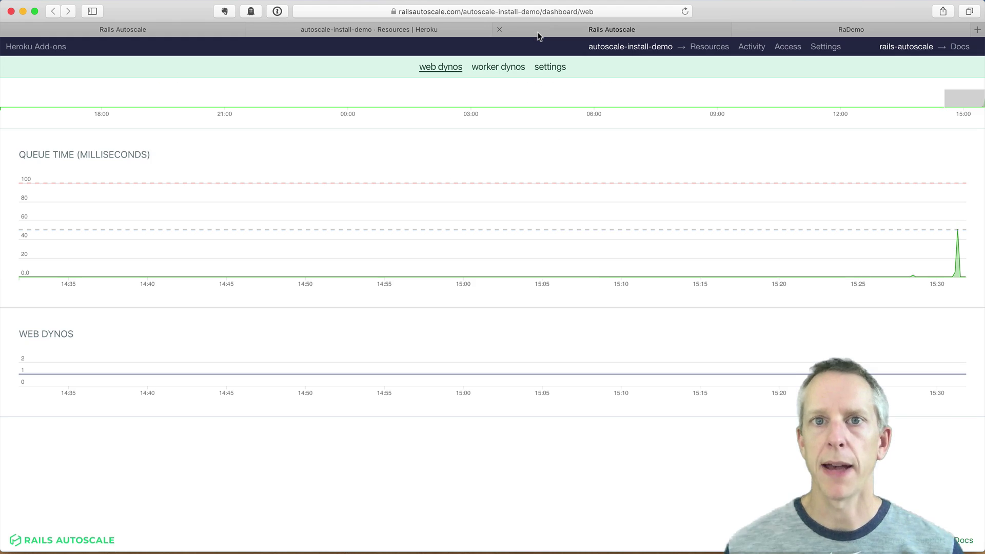
pyautogui.click(684, 11)
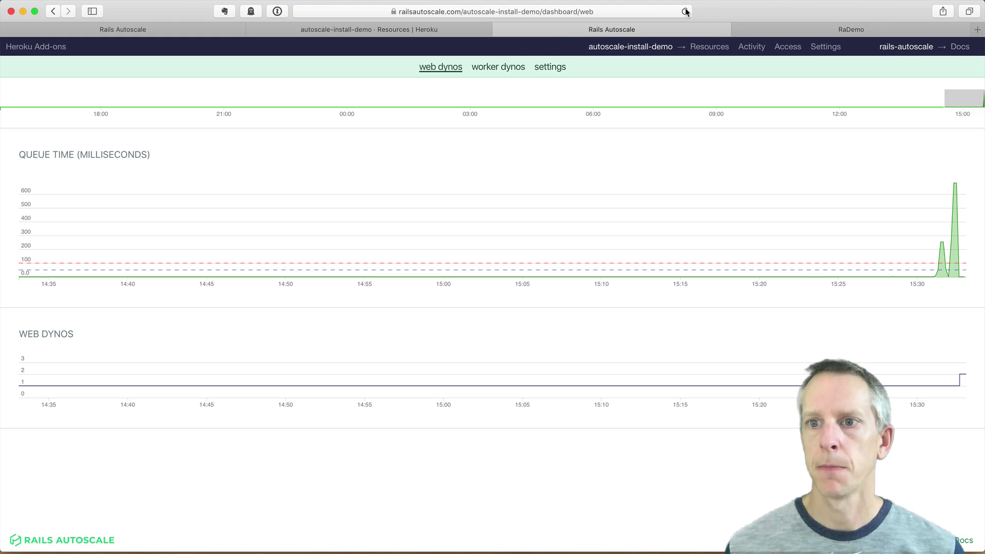